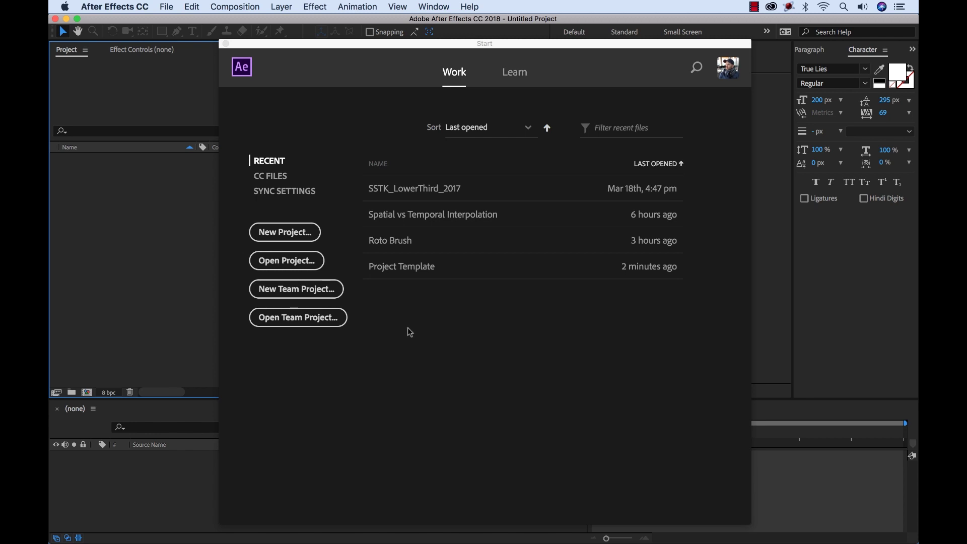
Start a new, empty untitled project from the After Effects Start window.
{"action": "left_click", "coordinate": [300, 235]}
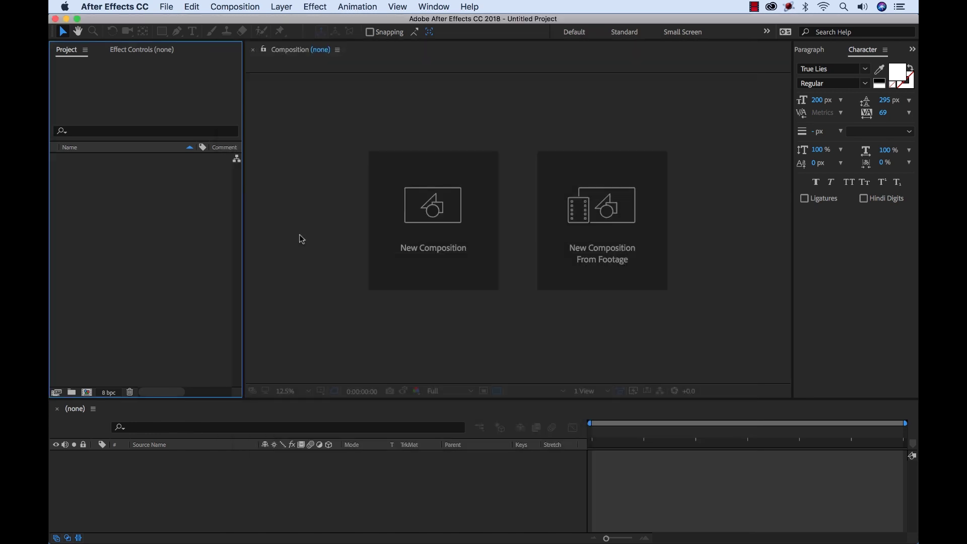
Create an Audio folder containing Music and SFX subfolders.
{"action": "left_click", "coordinate": [72, 392]}
{"action": "type", "text": "Audio"}
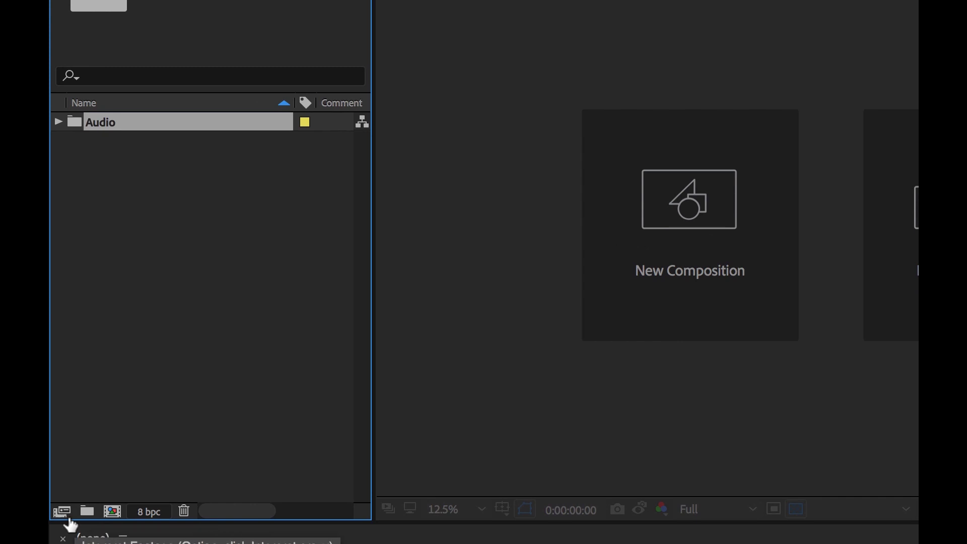
{"action": "left_click", "coordinate": [87, 511]}
{"action": "type", "text": "Music"}
{"action": "key", "text": "Return"}
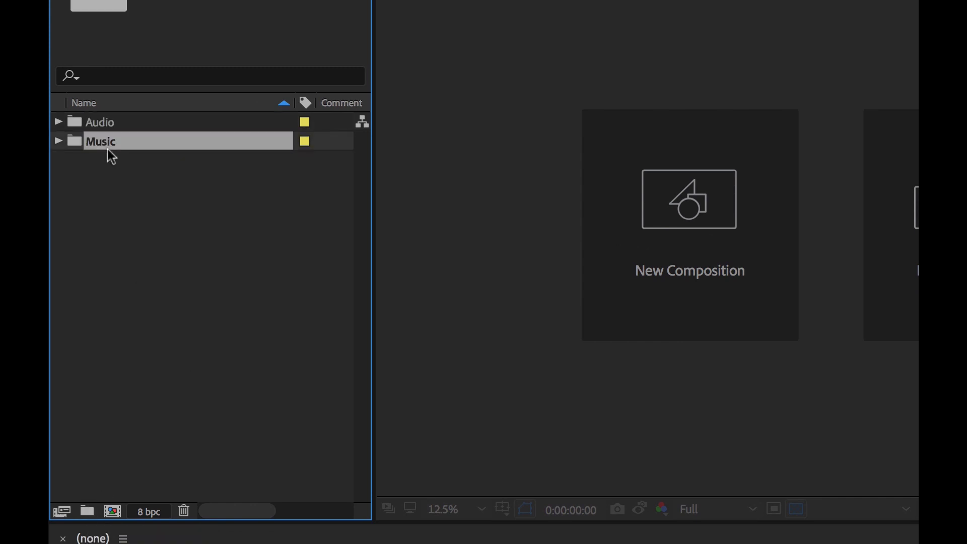
{"action": "left_click_drag", "start_coordinate": [109, 152], "coordinate": [109, 124]}
{"action": "left_click", "coordinate": [87, 512]}
{"action": "type", "text": "S"}
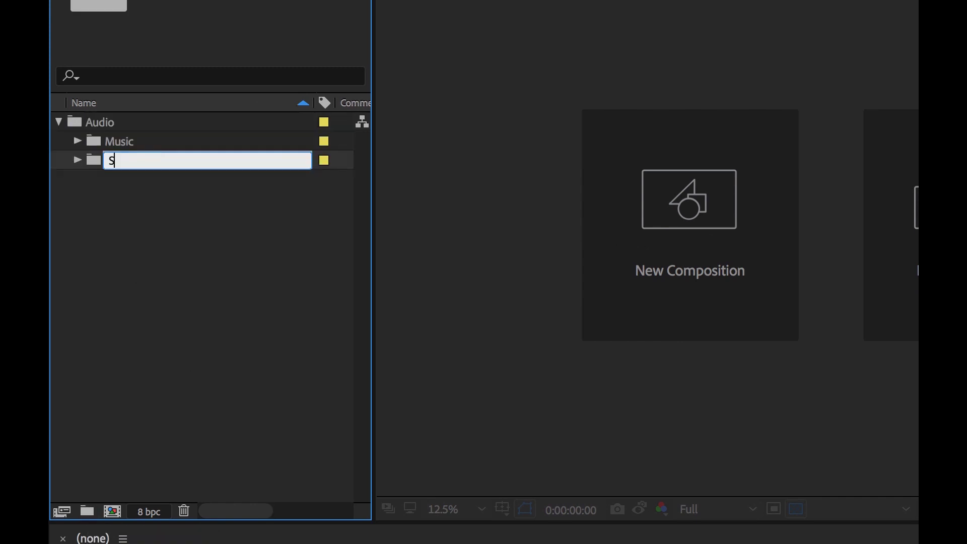
{"action": "type", "text": "FX"}
{"action": "key", "text": "Return"}
Add top-level Video and Comps folders to the Project panel.
{"action": "left_click", "coordinate": [134, 425]}
{"action": "left_click", "coordinate": [87, 511]}
{"action": "type", "text": "Video"}
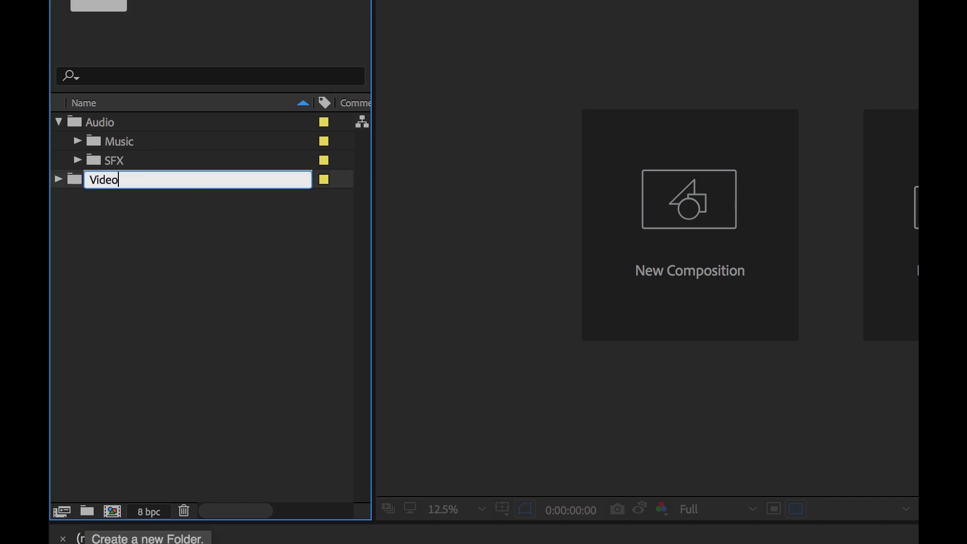
{"action": "key", "text": "Return"}
{"action": "left_click", "coordinate": [86, 522]}
{"action": "left_click", "coordinate": [88, 511]}
{"action": "type", "text": "Comps"}
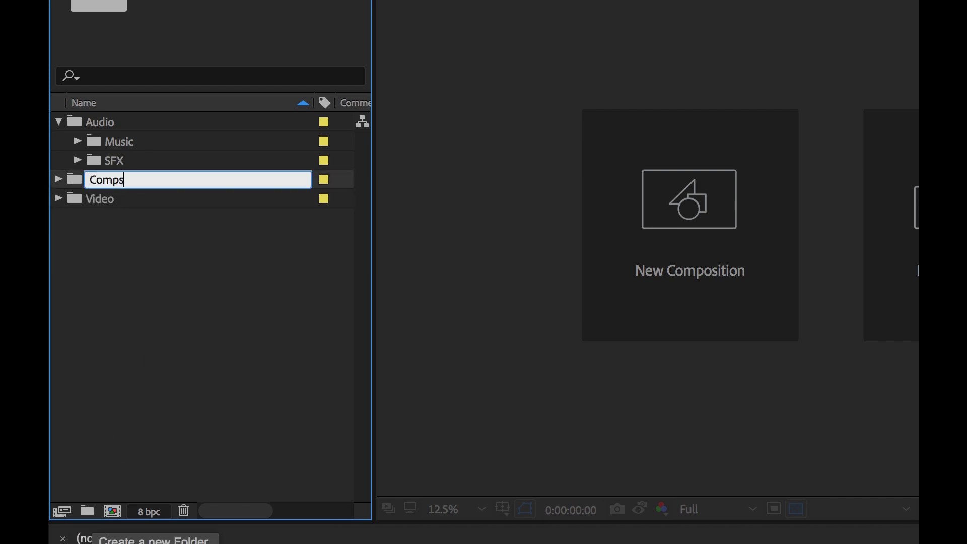
{"action": "key", "text": "Return"}
Add a top-level Graphics folder with a Logos subfolder inside it.
{"action": "left_click", "coordinate": [71, 408]}
{"action": "left_click", "coordinate": [88, 511]}
{"action": "type", "text": "Graphics"}
{"action": "key", "text": "Return"}
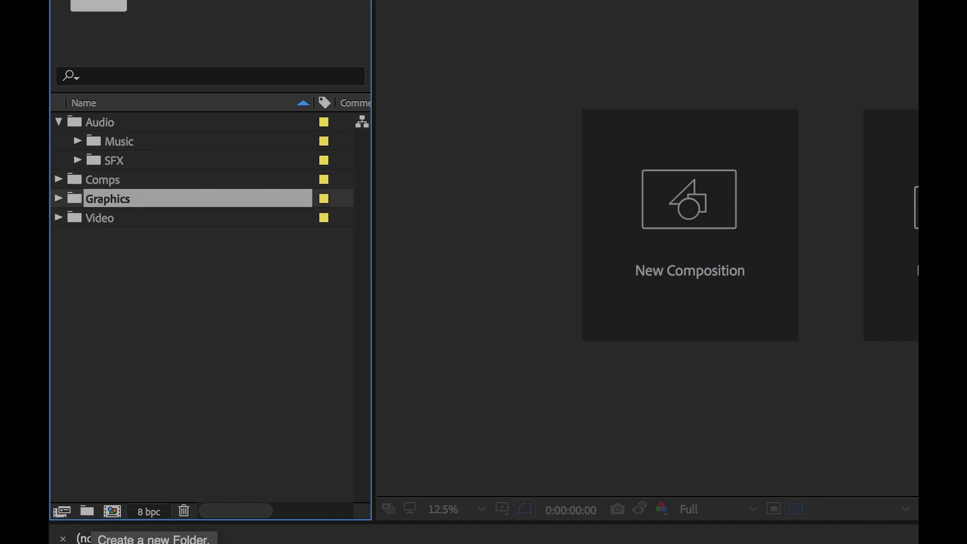
{"action": "left_click", "coordinate": [87, 511]}
{"action": "type", "text": "Logos"}
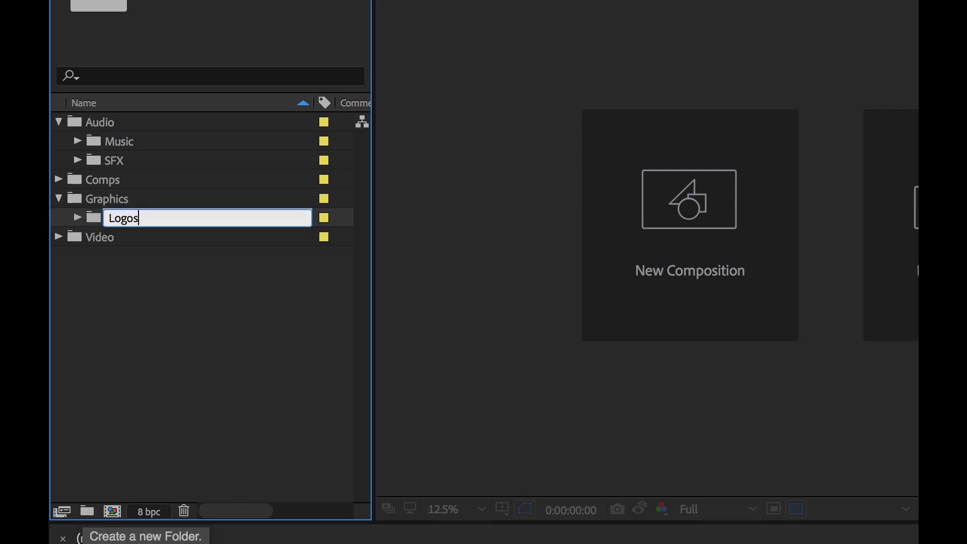
{"action": "left_click", "coordinate": [175, 364]}
{"action": "left_click", "coordinate": [116, 202]}
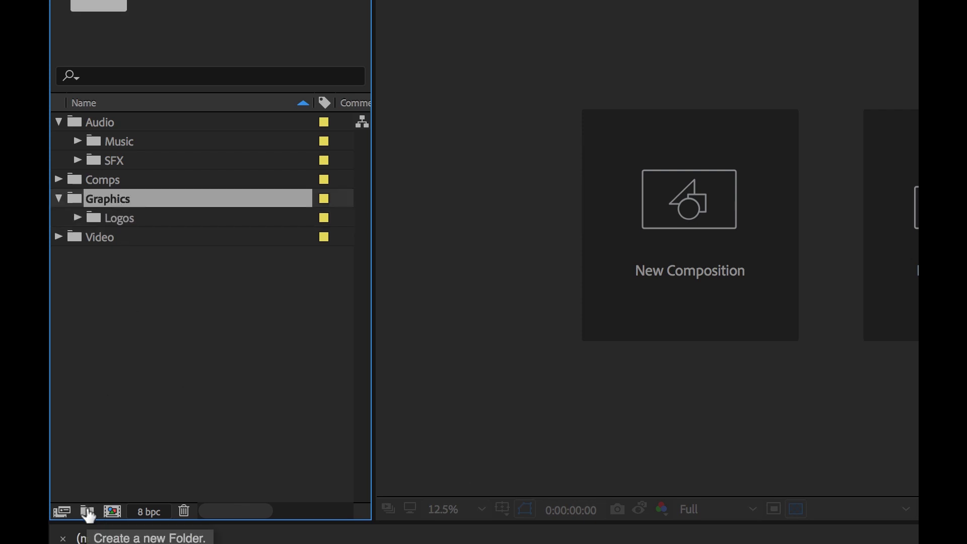
{"action": "left_click", "coordinate": [141, 383]}
{"action": "left_click", "coordinate": [58, 179]}
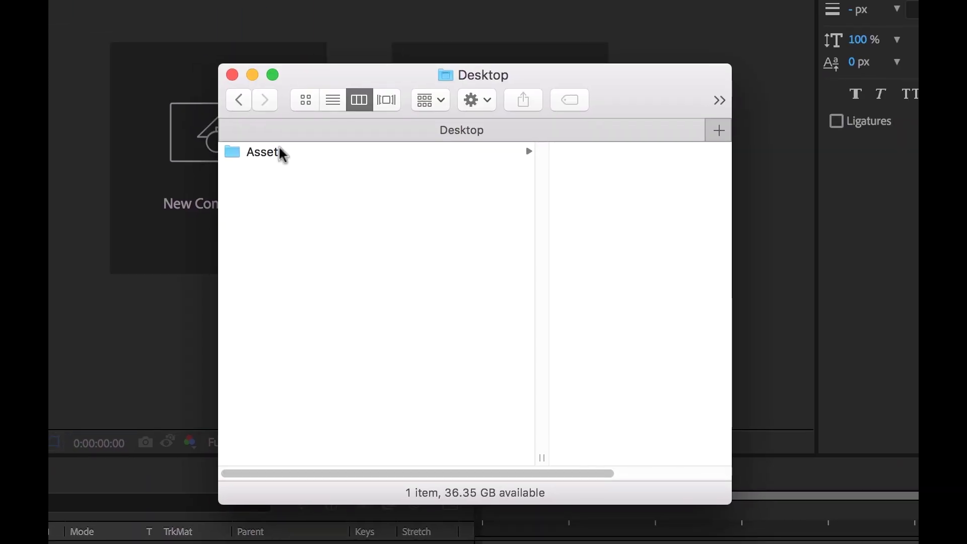
Import the LTL 01 and LTL 02 logo movies from Assets into the Logos folder.
{"action": "left_click", "coordinate": [279, 152]}
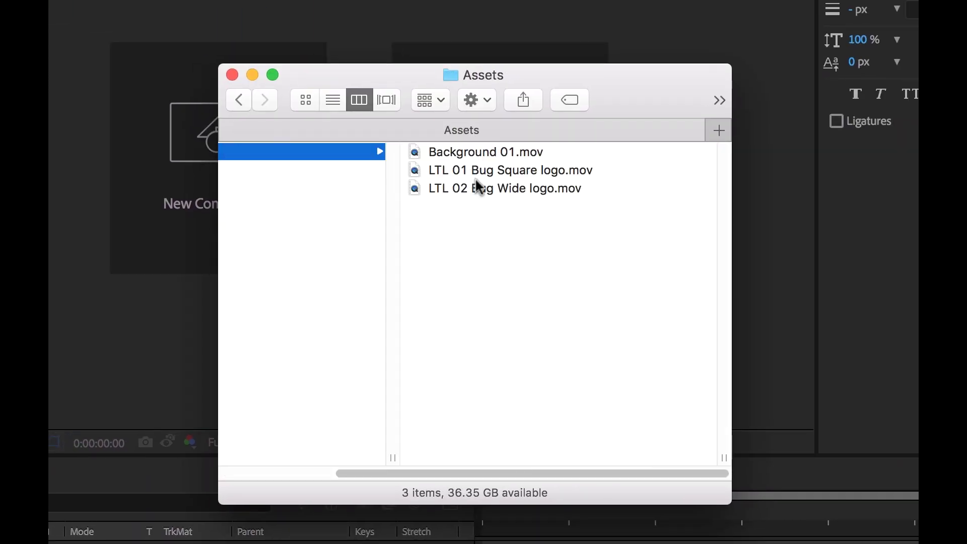
{"action": "left_click", "coordinate": [480, 189]}
{"action": "left_click", "coordinate": [484, 170], "text": "shift"}
{"action": "left_click_drag", "start_coordinate": [485, 170], "coordinate": [136, 187]}
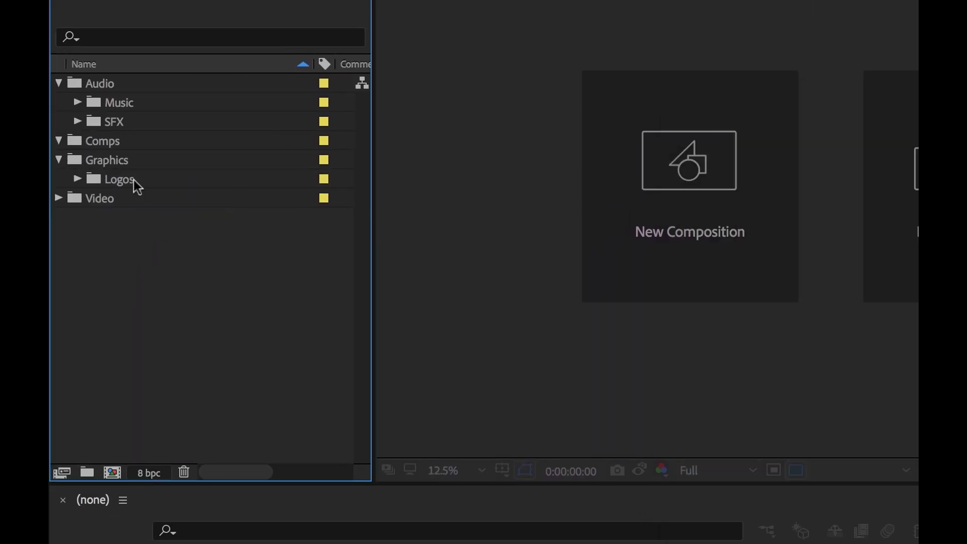
{"action": "left_click", "coordinate": [78, 179]}
{"action": "left_click", "coordinate": [78, 102]}
{"action": "left_click", "coordinate": [78, 121]}
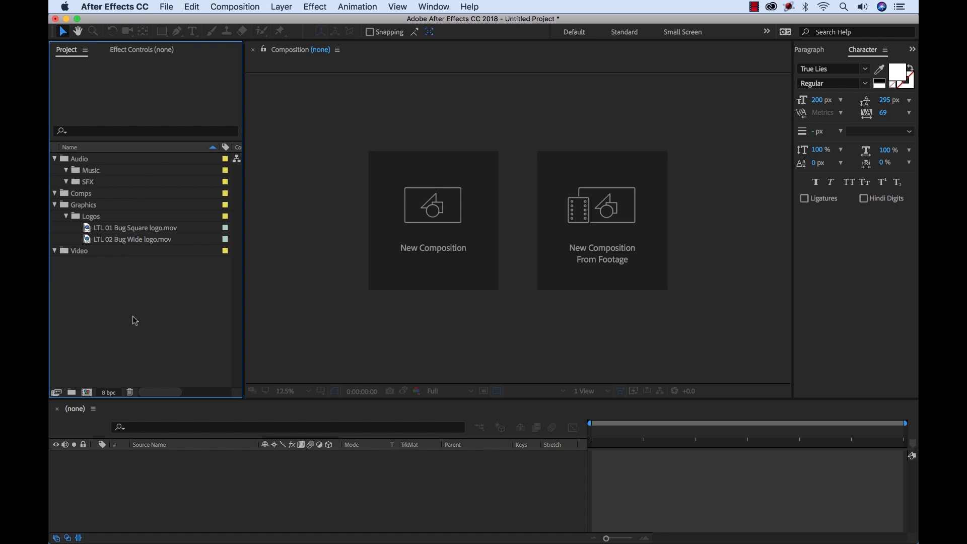
Save the project to the Desktop as 'Template Project'.
{"action": "key", "text": "super+s"}
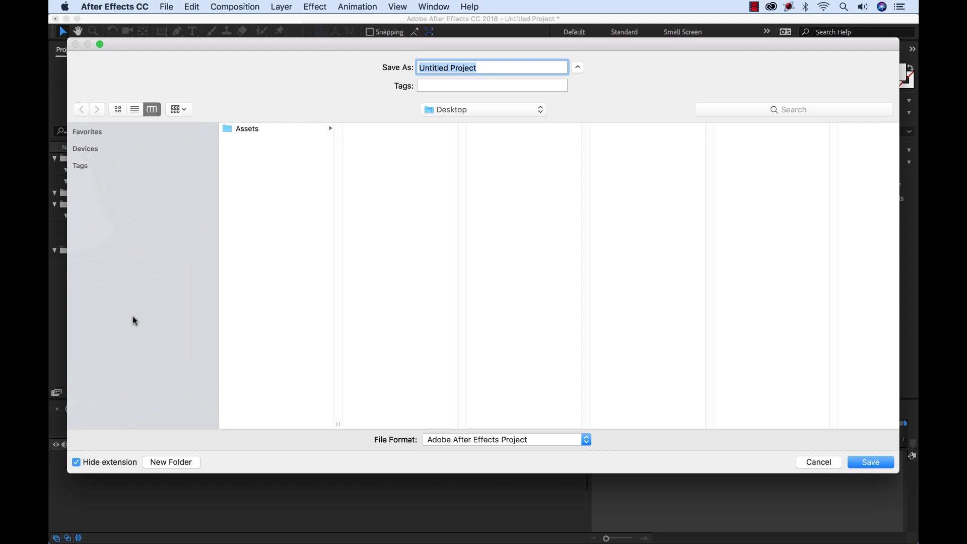
{"action": "type", "text": "Template "}
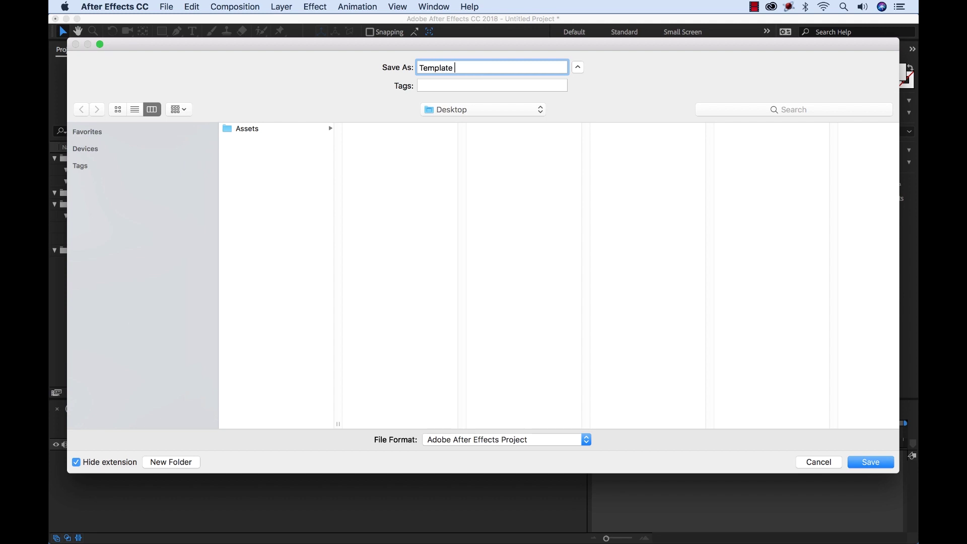
{"action": "type", "text": "Project"}
{"action": "key", "text": "Return"}
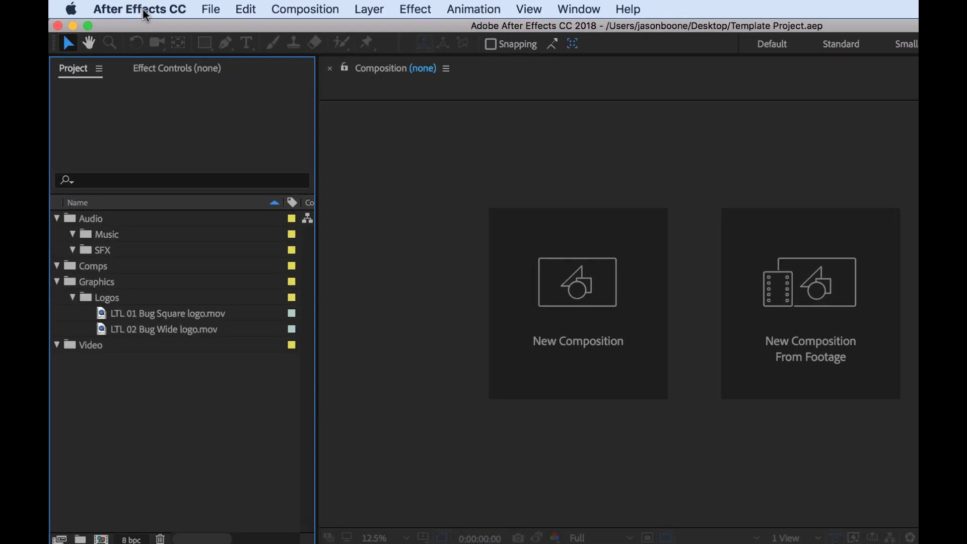
In New Project preferences, set Template Project.aep as the template for new projects.
{"action": "left_click", "coordinate": [116, 7]}
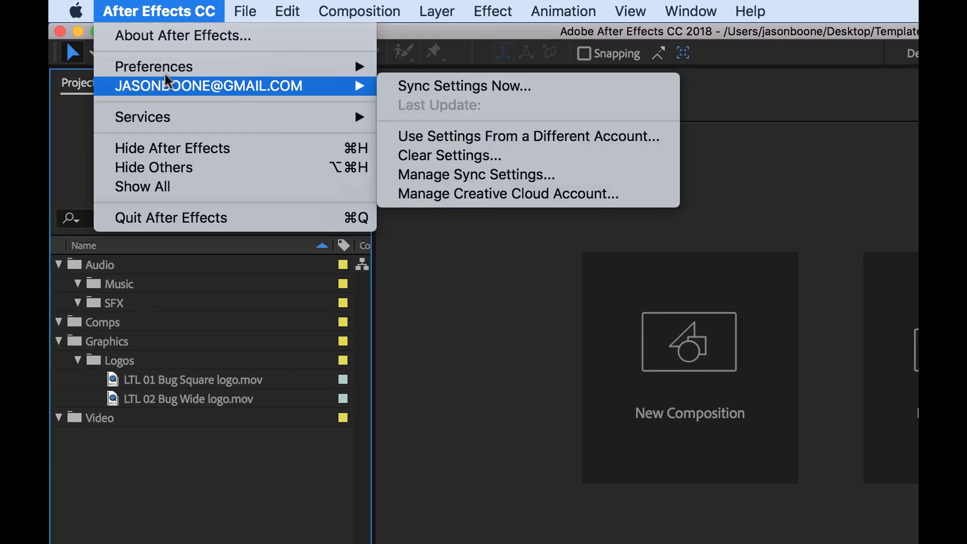
{"action": "mouse_move", "coordinate": [171, 67]}
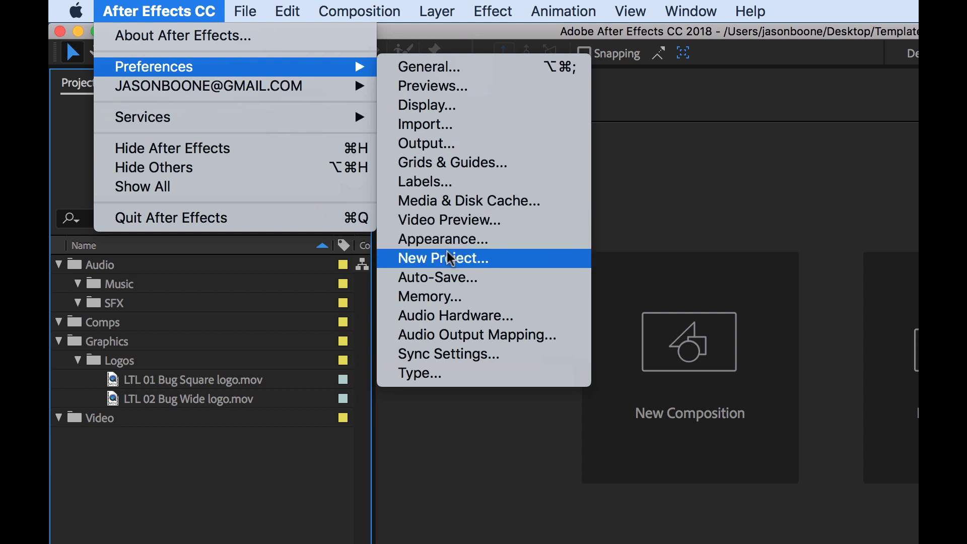
{"action": "left_click", "coordinate": [444, 257]}
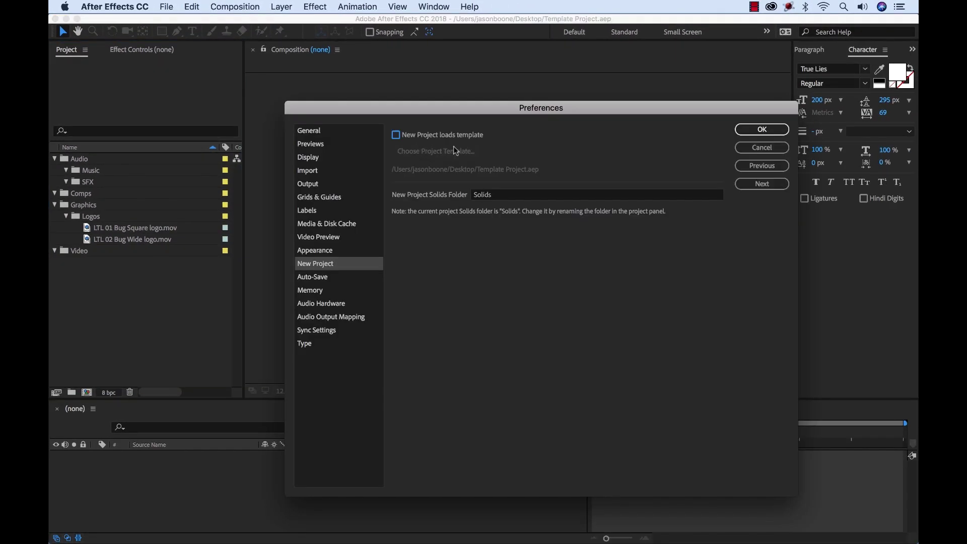
{"action": "left_click", "coordinate": [396, 135]}
{"action": "left_click", "coordinate": [428, 153]}
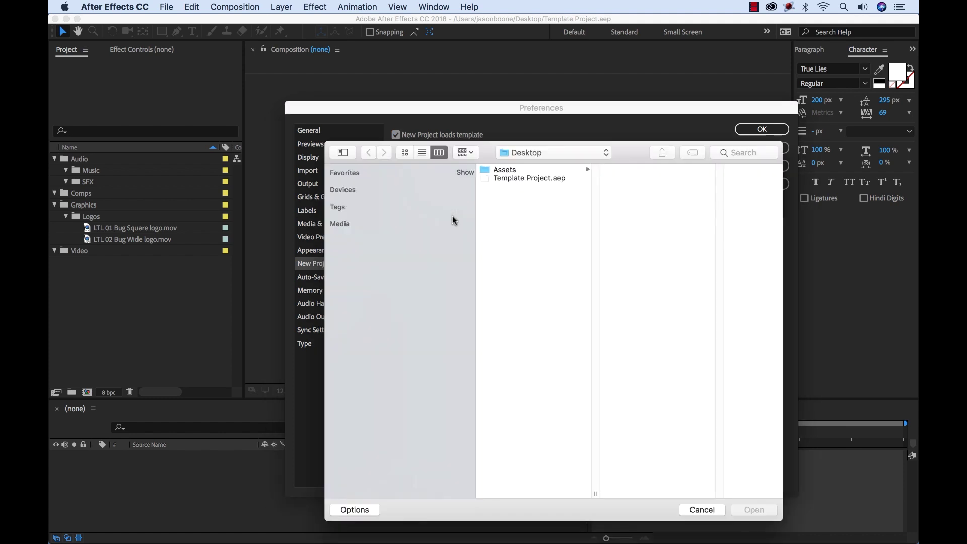
{"action": "left_click", "coordinate": [516, 182]}
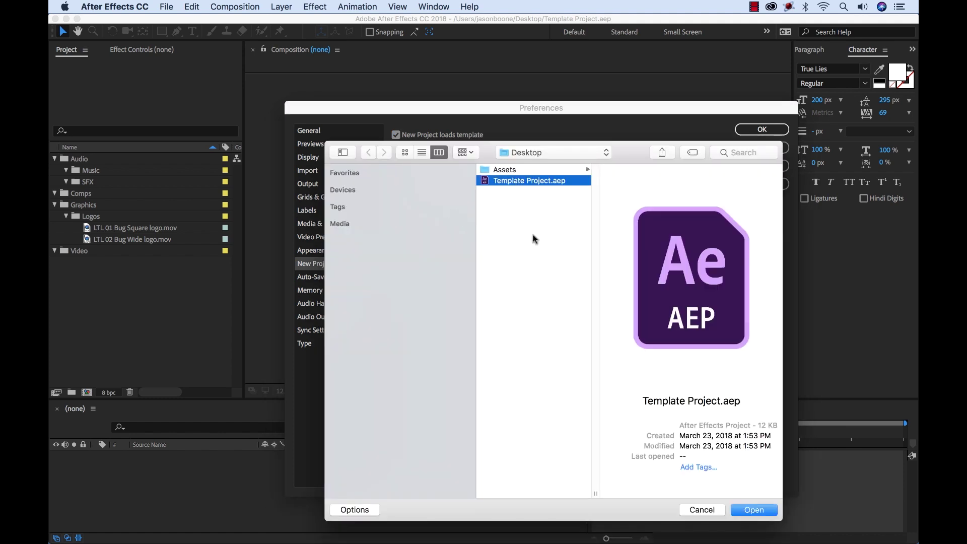
{"action": "key", "text": "Return"}
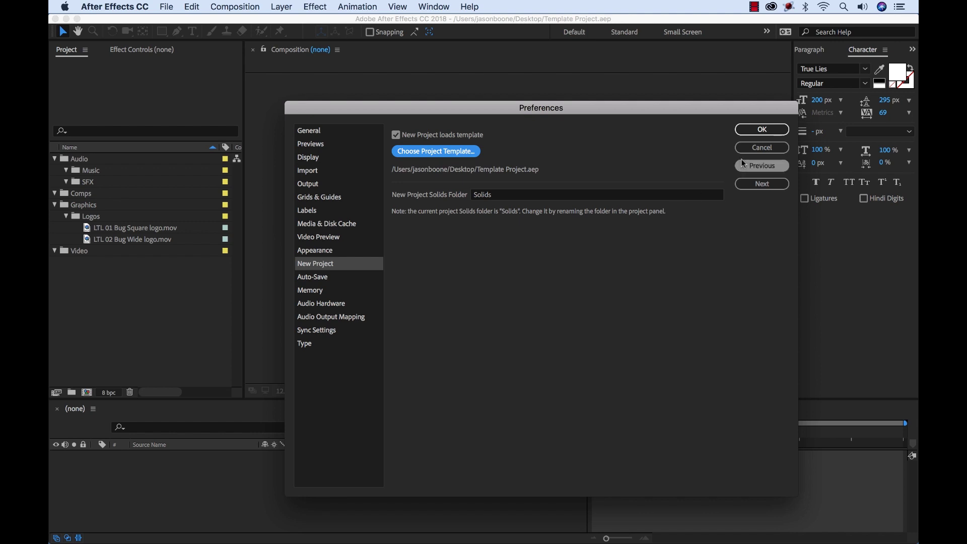
{"action": "left_click", "coordinate": [756, 129]}
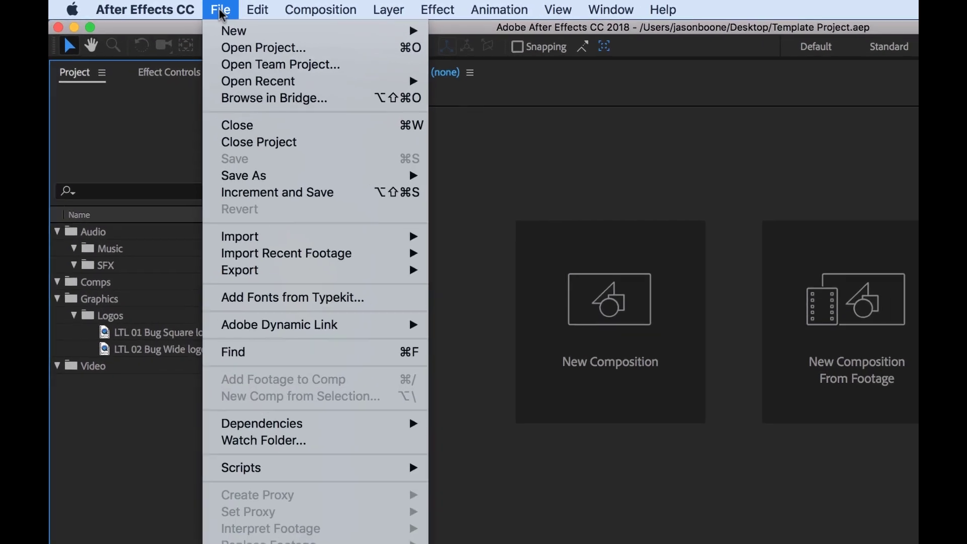
Create a new project via File > New and verify the template's Graphics and Audio folders appear.
{"action": "mouse_move", "coordinate": [236, 31]}
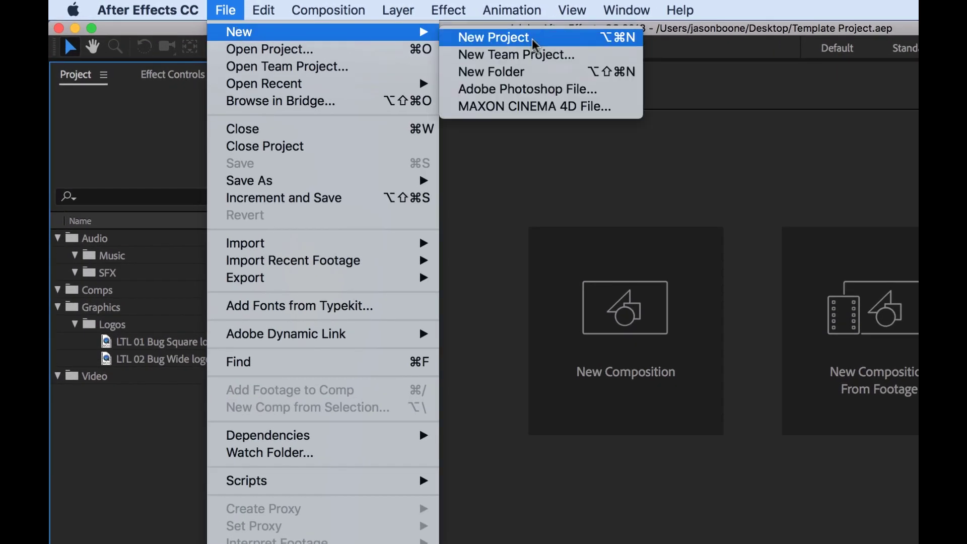
{"action": "left_click", "coordinate": [534, 41]}
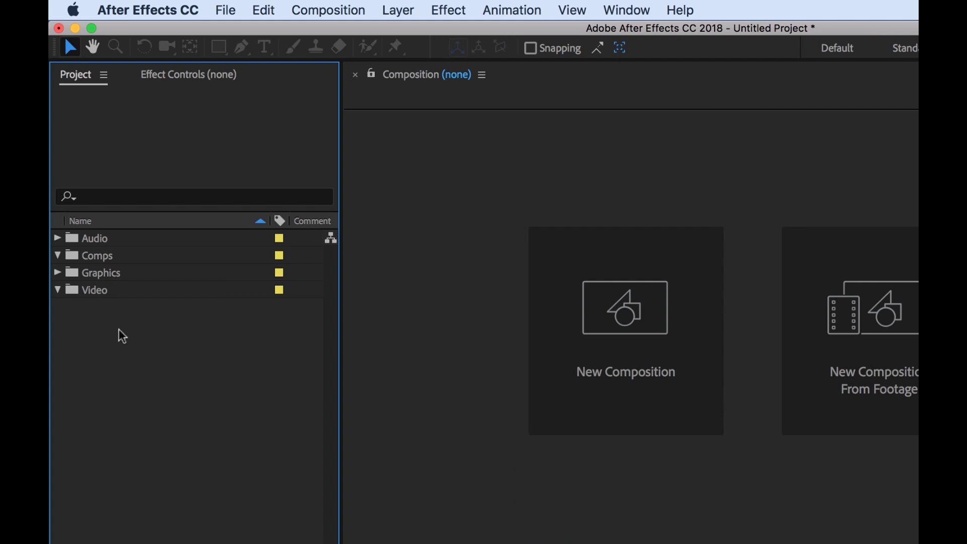
{"action": "left_click", "coordinate": [57, 273]}
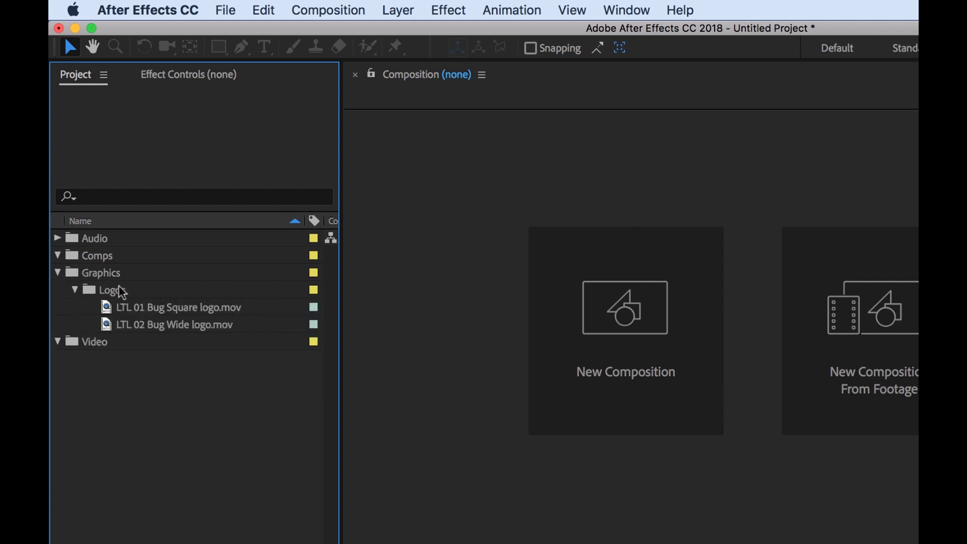
{"action": "left_click", "coordinate": [57, 238]}
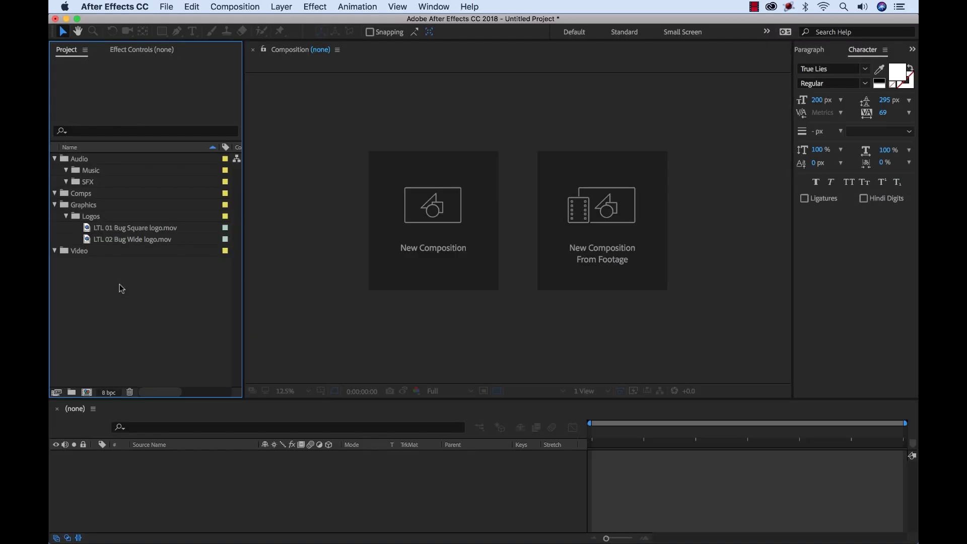
{"action": "key", "text": "super+Tab"}
{"action": "key", "text": "super+Tab"}
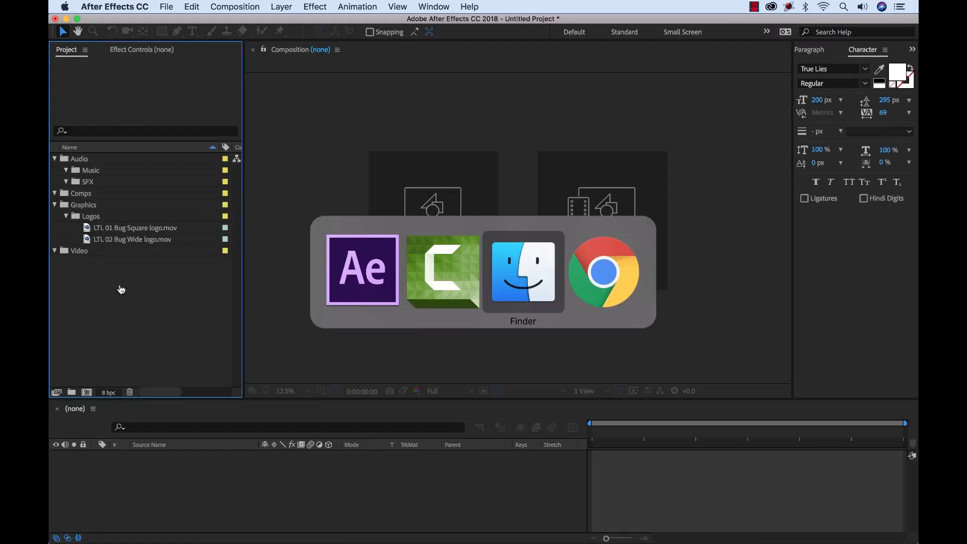
Open Template Project.aep from the Desktop, discarding the untitled project without saving.
{"action": "left_click", "coordinate": [477, 273]}
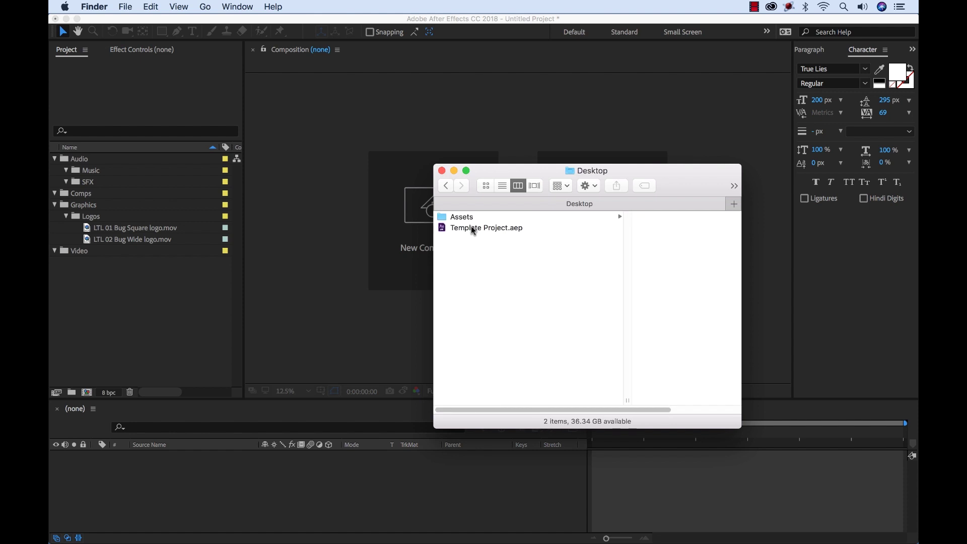
{"action": "double_click", "coordinate": [472, 229]}
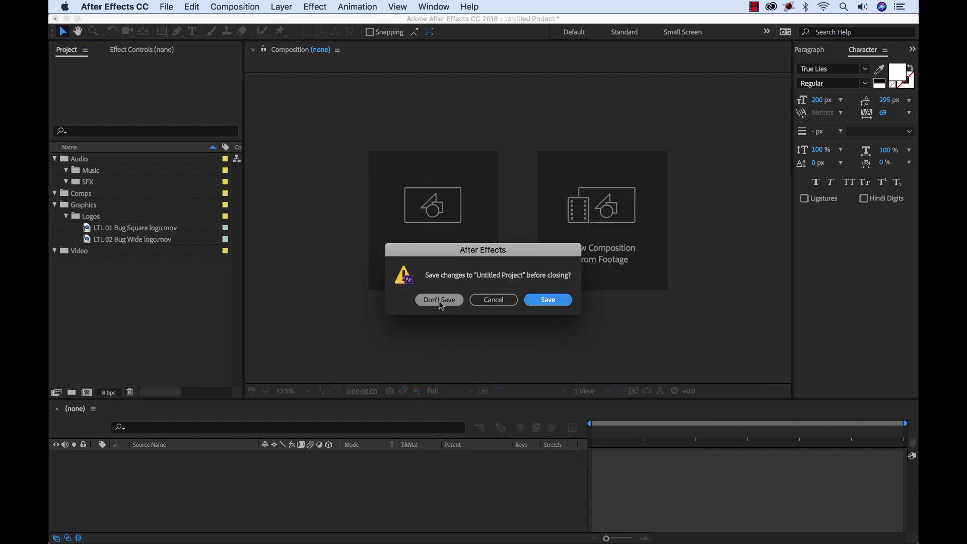
{"action": "left_click", "coordinate": [440, 302]}
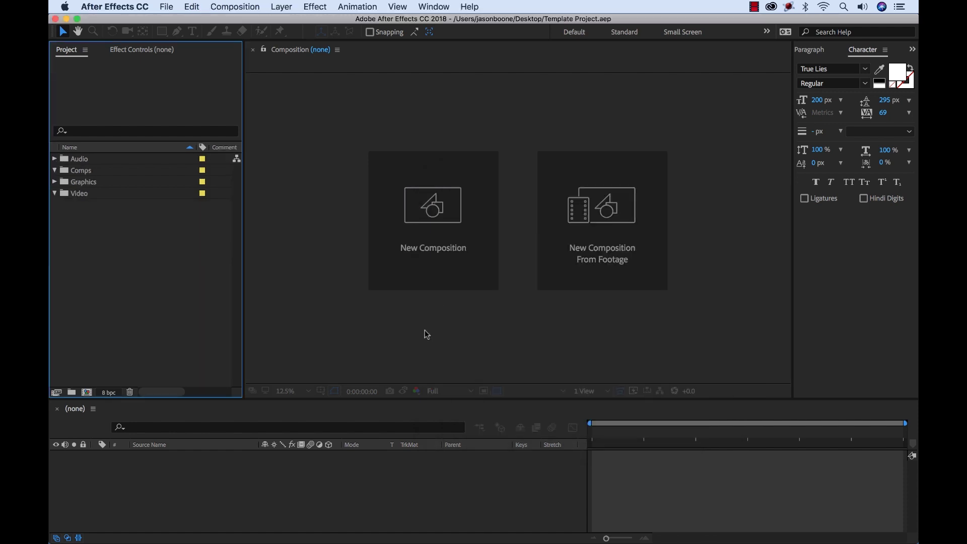
Create a folder named Background inside the Graphics folder.
{"action": "left_click", "coordinate": [54, 183]}
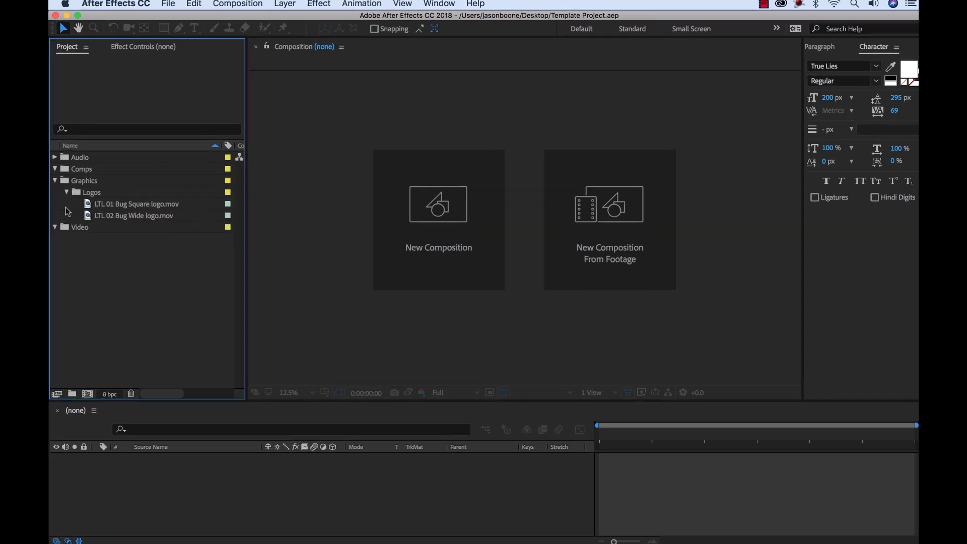
{"action": "left_click", "coordinate": [95, 125]}
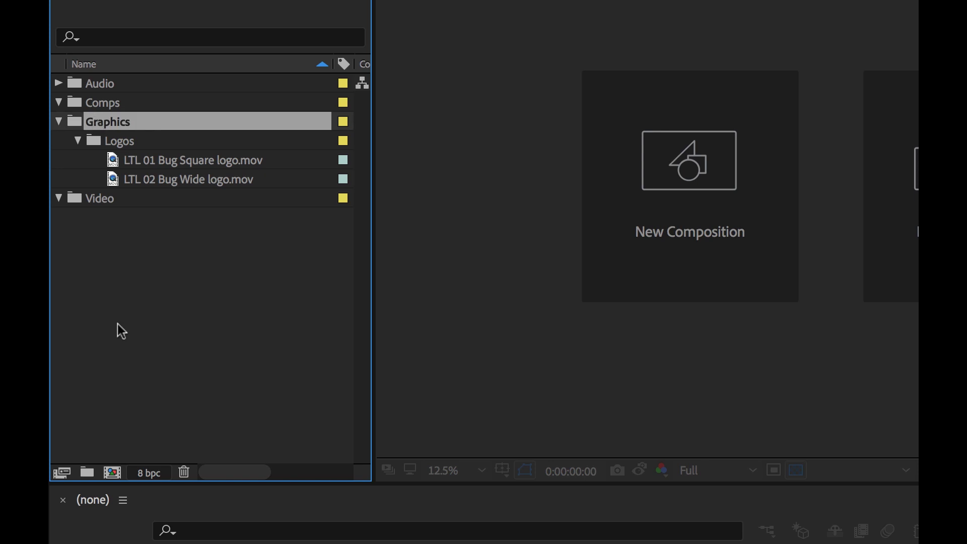
{"action": "left_click", "coordinate": [85, 472]}
{"action": "type", "text": "Bac"}
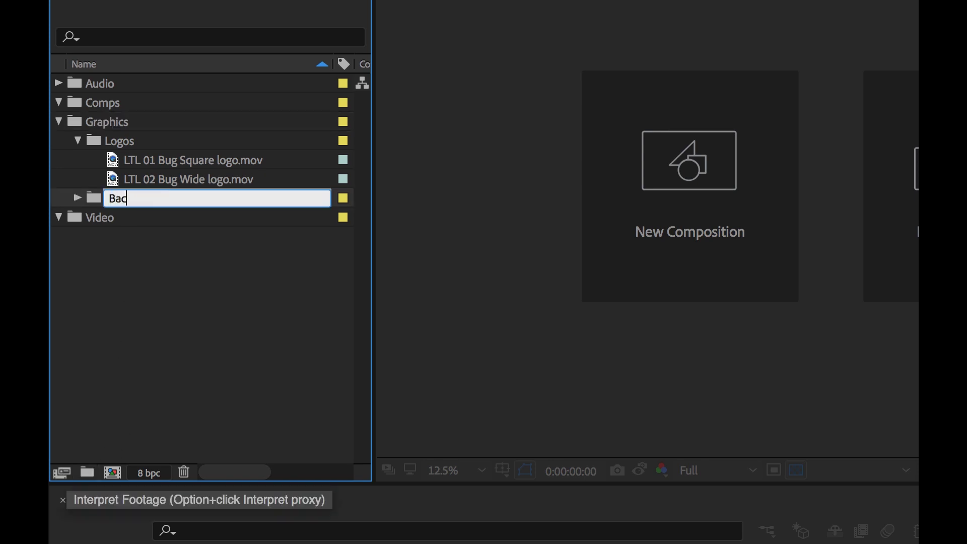
{"action": "type", "text": "kground"}
{"action": "key", "text": "Return"}
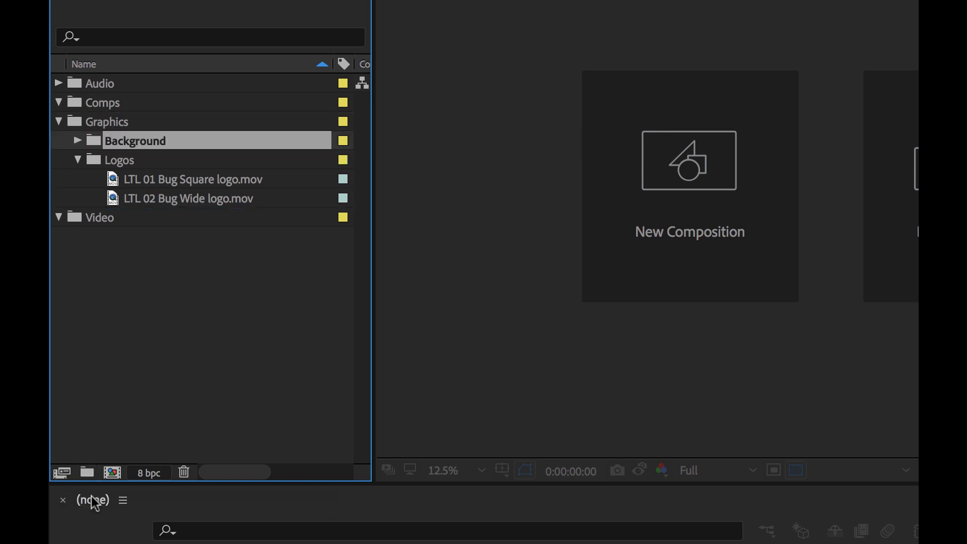
Import Background 01.mov from the Finder Assets folder into the Background folder.
{"action": "key", "text": "super+Tab"}
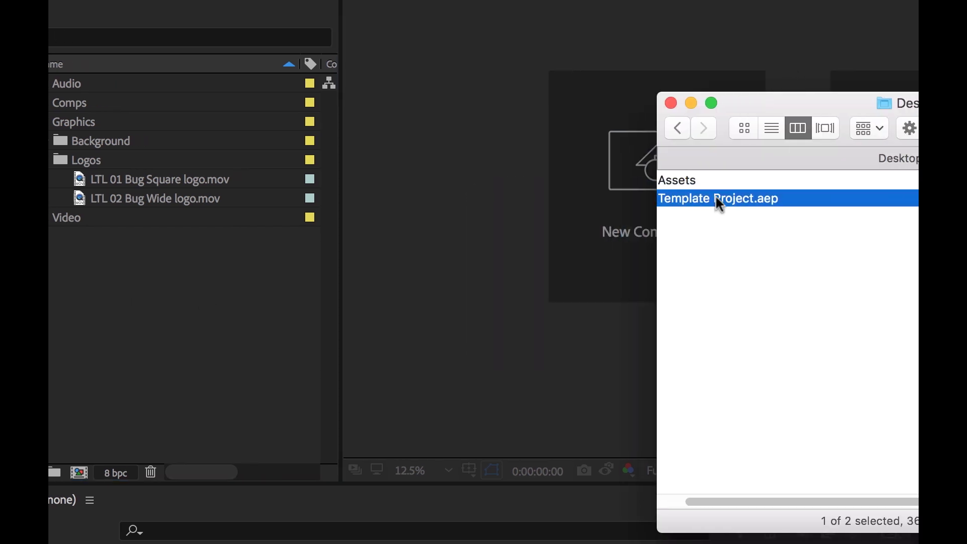
{"action": "left_click", "coordinate": [724, 177]}
{"action": "left_click", "coordinate": [642, 185]}
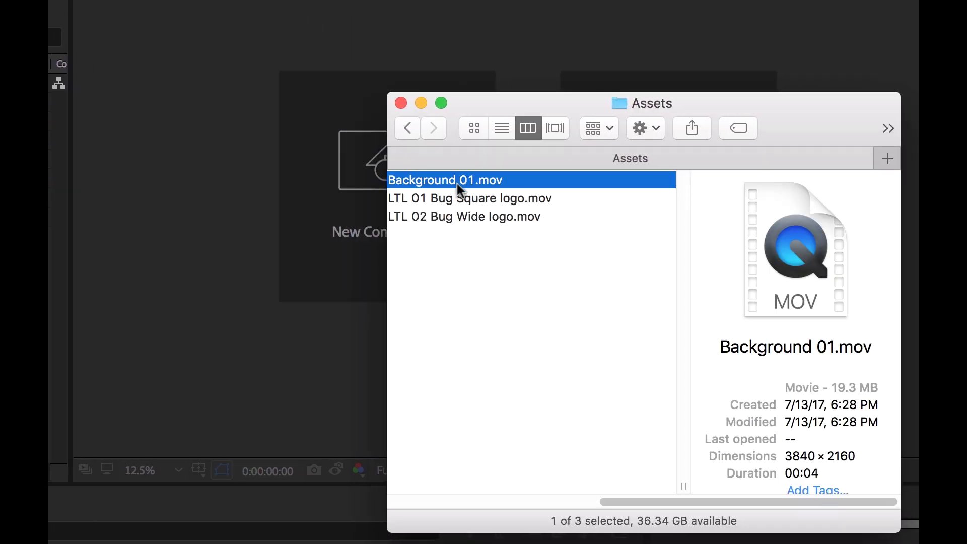
{"action": "left_click_drag", "start_coordinate": [440, 180], "coordinate": [145, 156]}
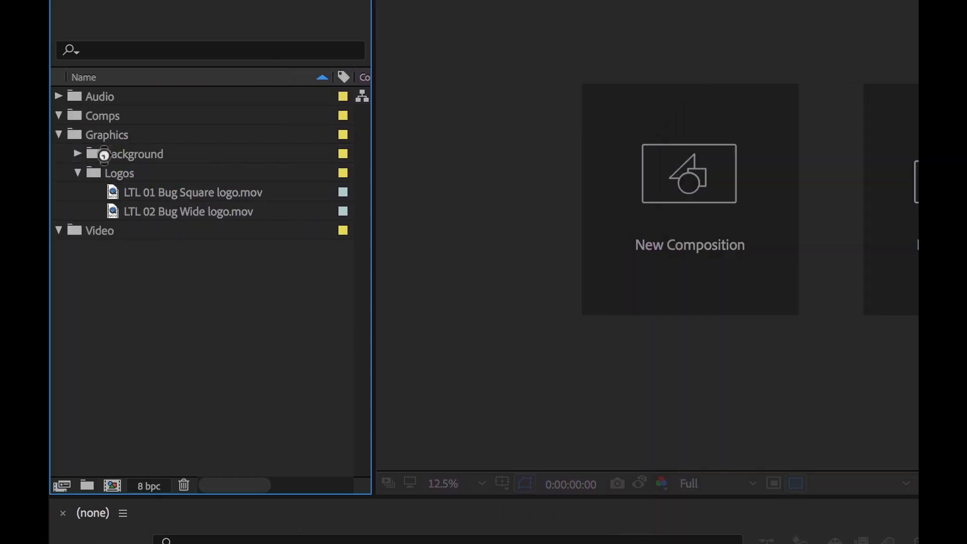
{"action": "left_click", "coordinate": [78, 154]}
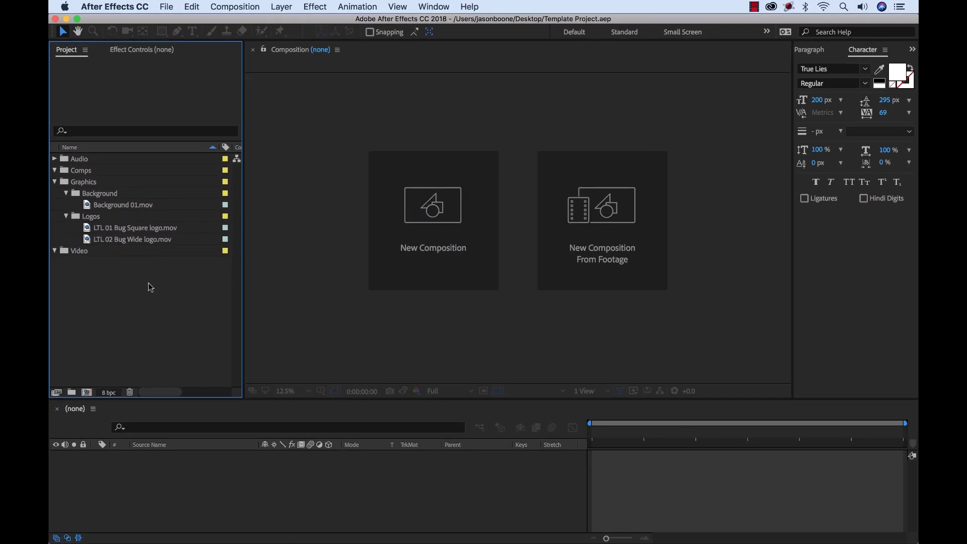
Create another new project via File > New to test the updated template.
{"action": "left_click", "coordinate": [164, 7]}
{"action": "mouse_move", "coordinate": [178, 22]}
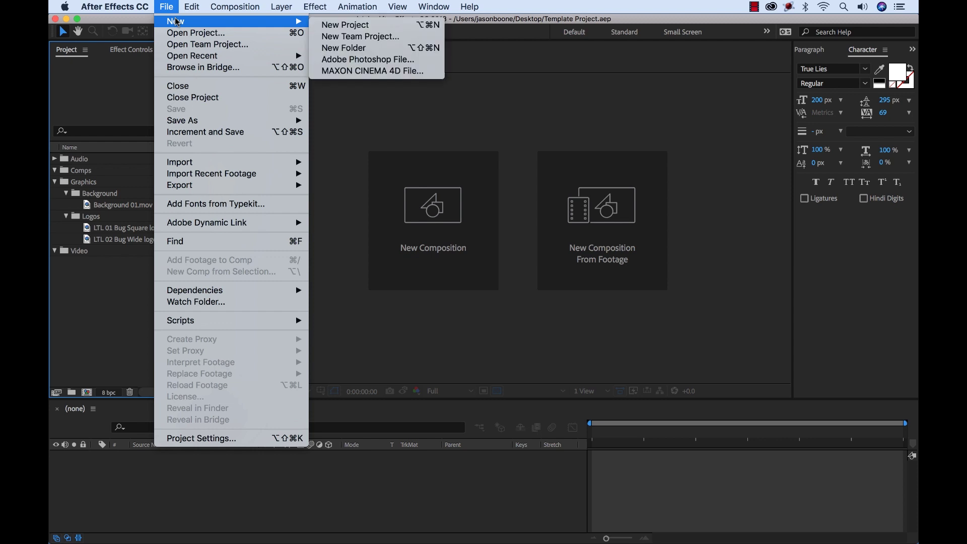
{"action": "left_click", "coordinate": [379, 24]}
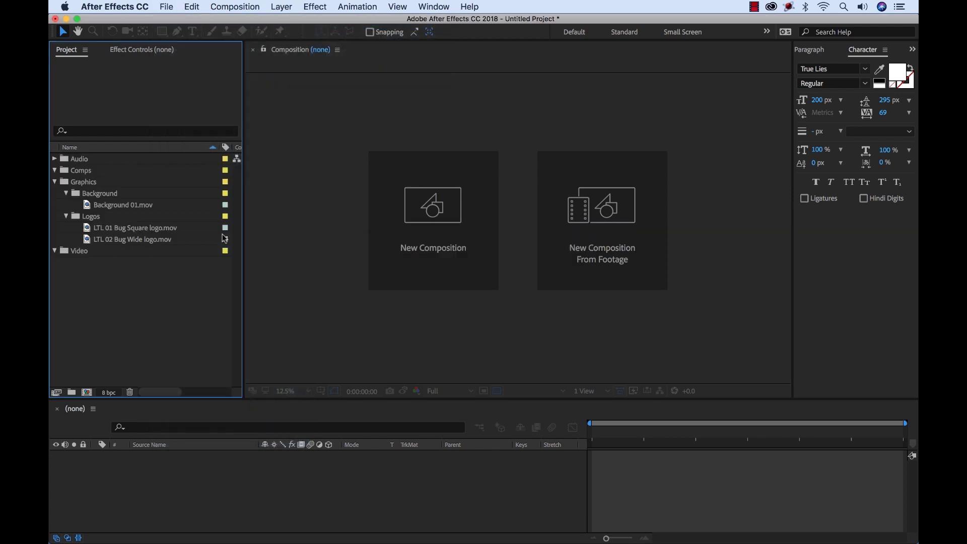